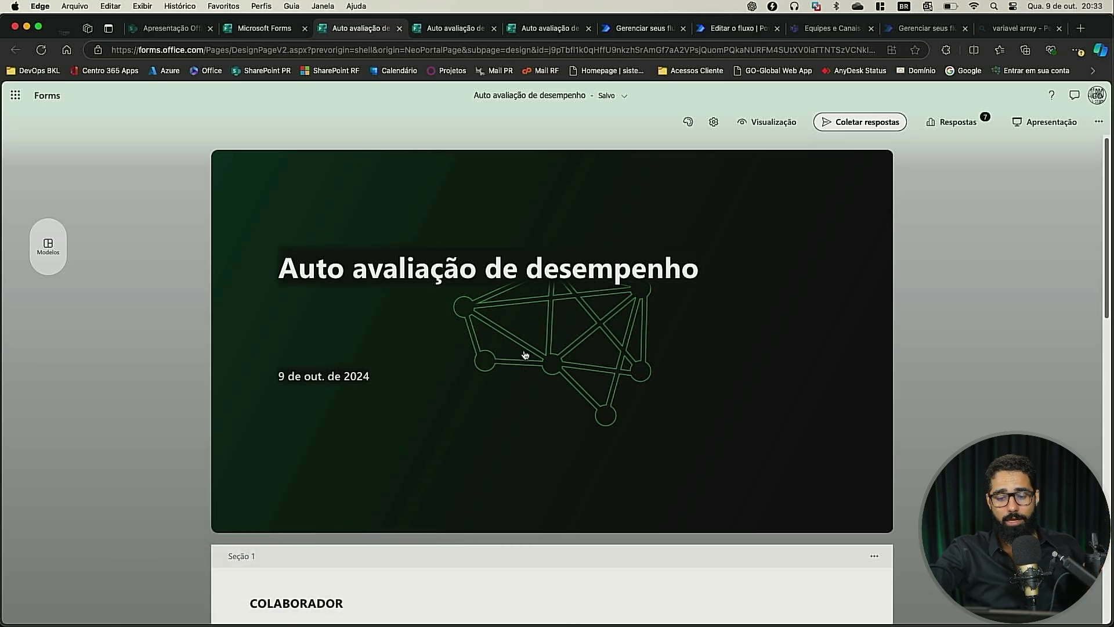
Step: Switch to the draw.io diagram and examine the process flow from the competency documents through the form and Automate to Lists
scroll(525, 355, "down", 5)
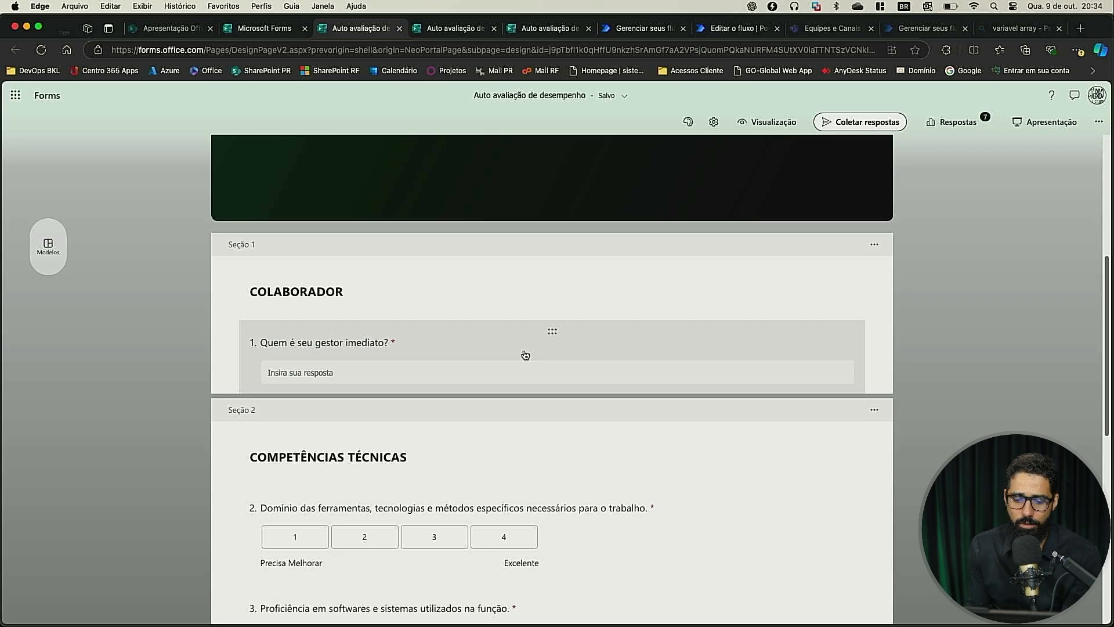
key("ctrl+Up")
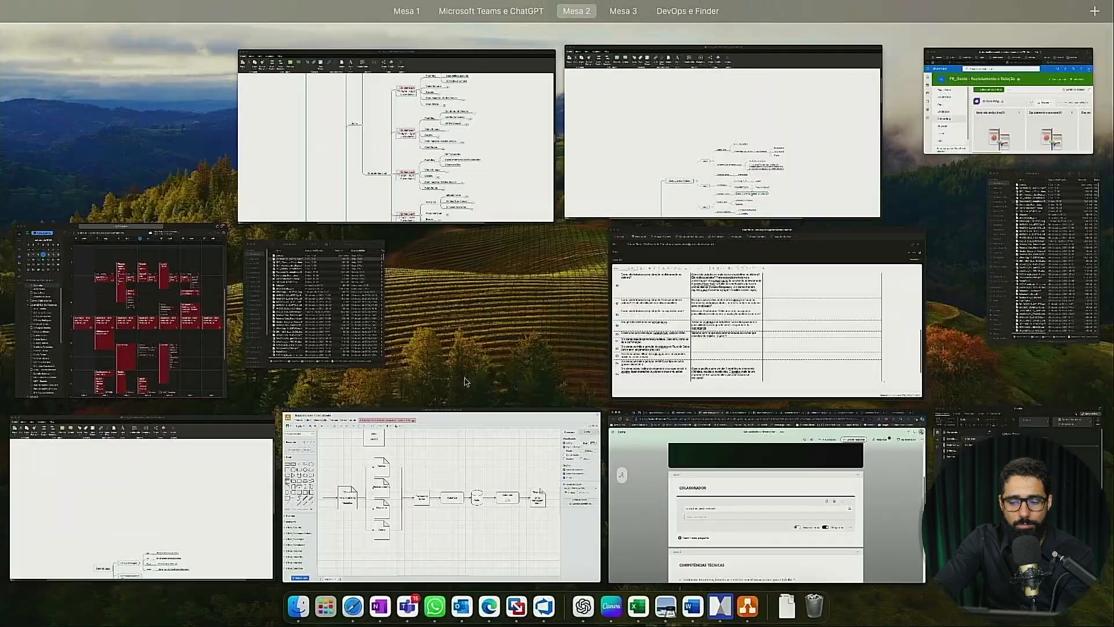
left_click(351, 408)
left_click(347, 330)
scroll(216, 328, "left", 3)
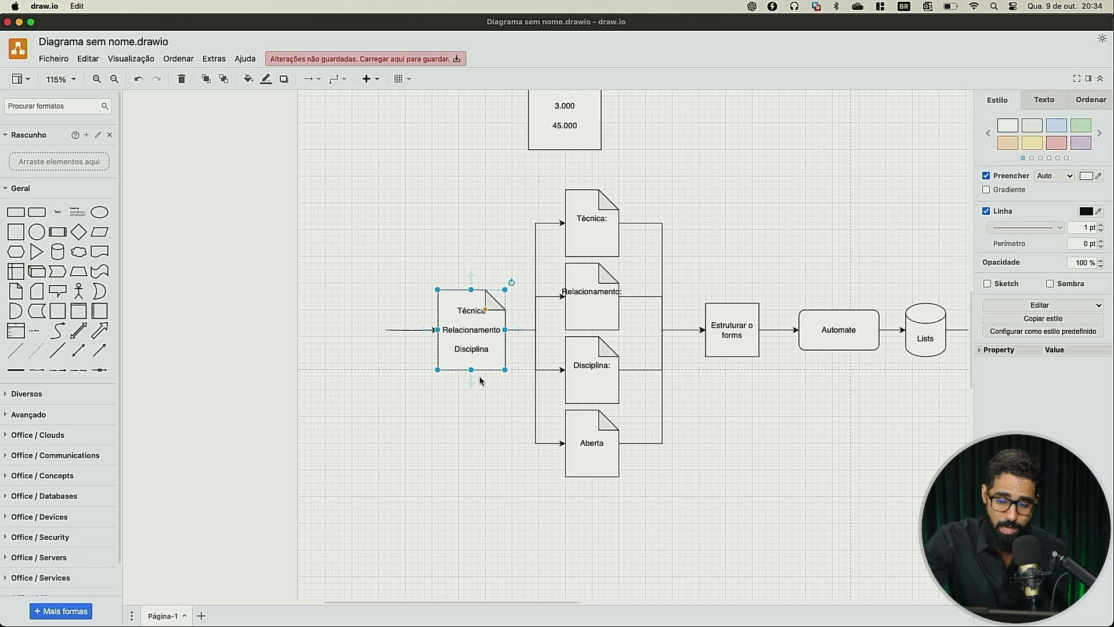
Step: Return to the form in Edge and review the questions in the COLABORADOR and COMPETÊNCIAS TÉCNICAS sections
key("ctrl+Right")
key("ctrl+Right")
key("ctrl+Right")
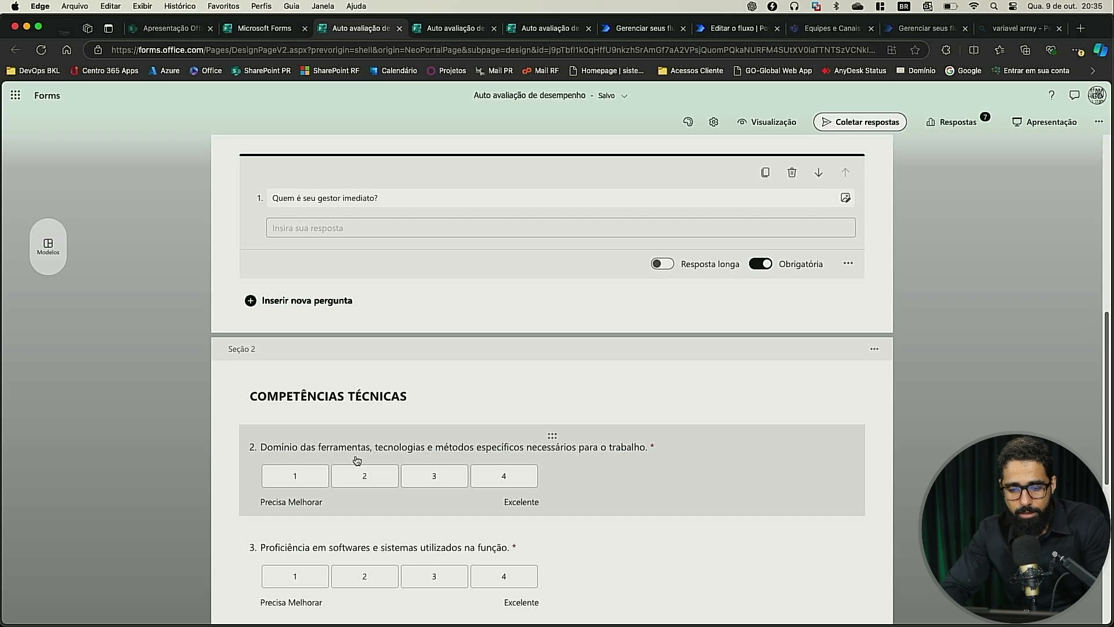
scroll(357, 460, "up", 10)
scroll(356, 460, "down", 4)
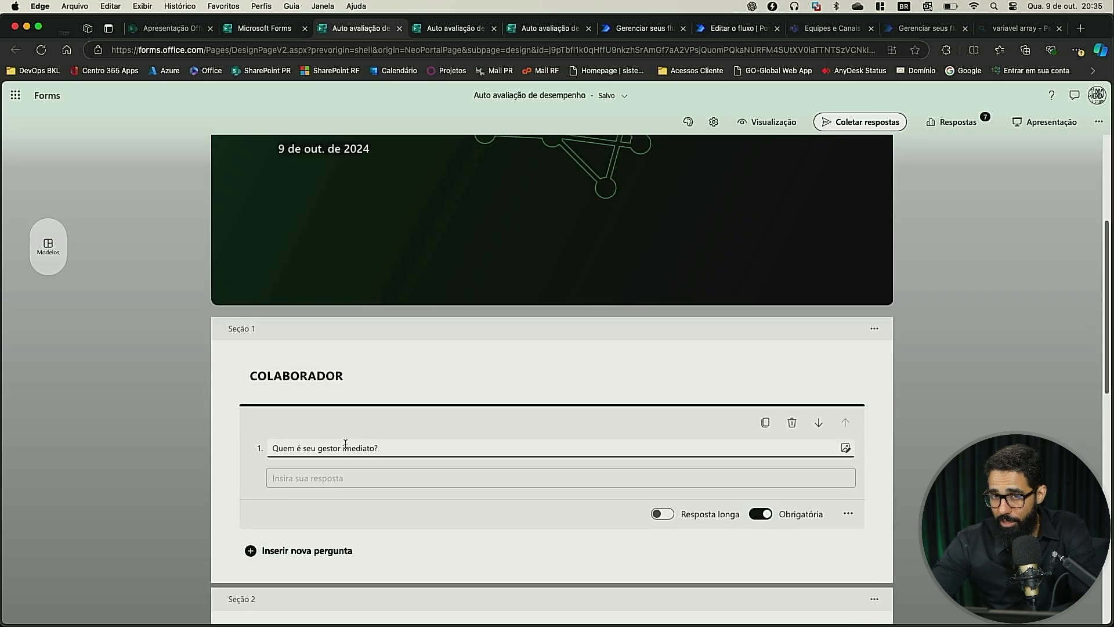
scroll(346, 444, "down", 6)
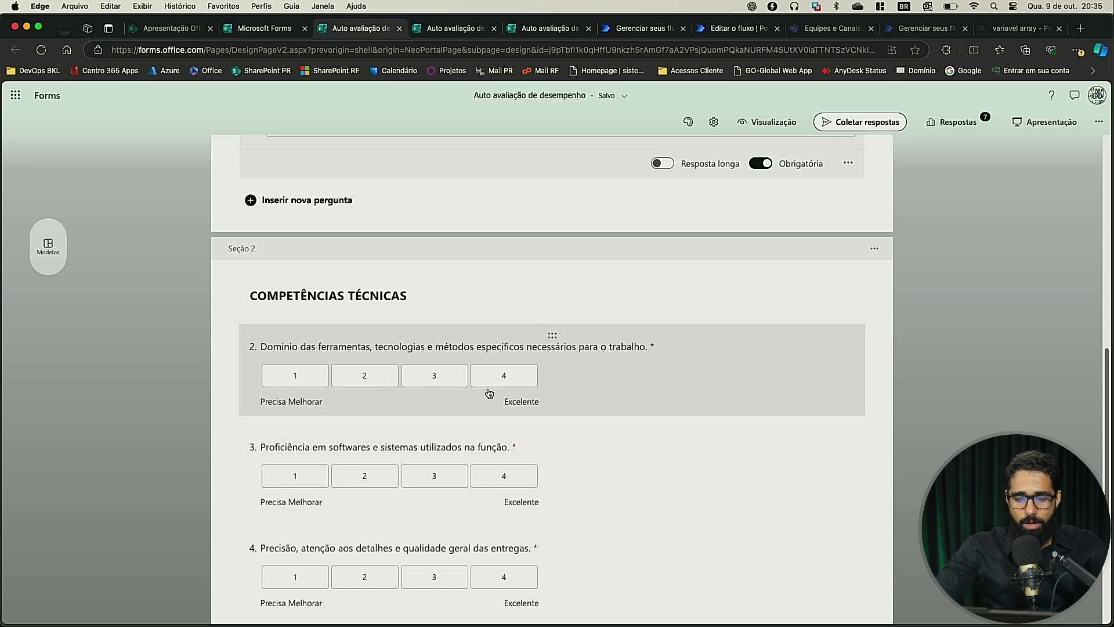
scroll(490, 395, "down", 3)
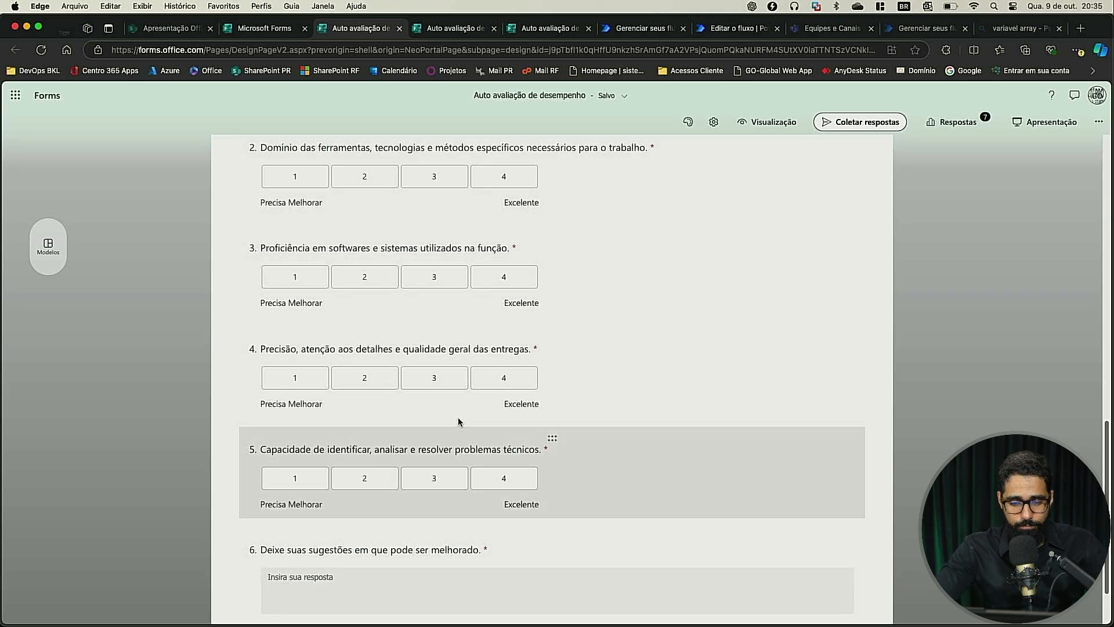
scroll(459, 422, "up", 1)
scroll(455, 348, "down", 1)
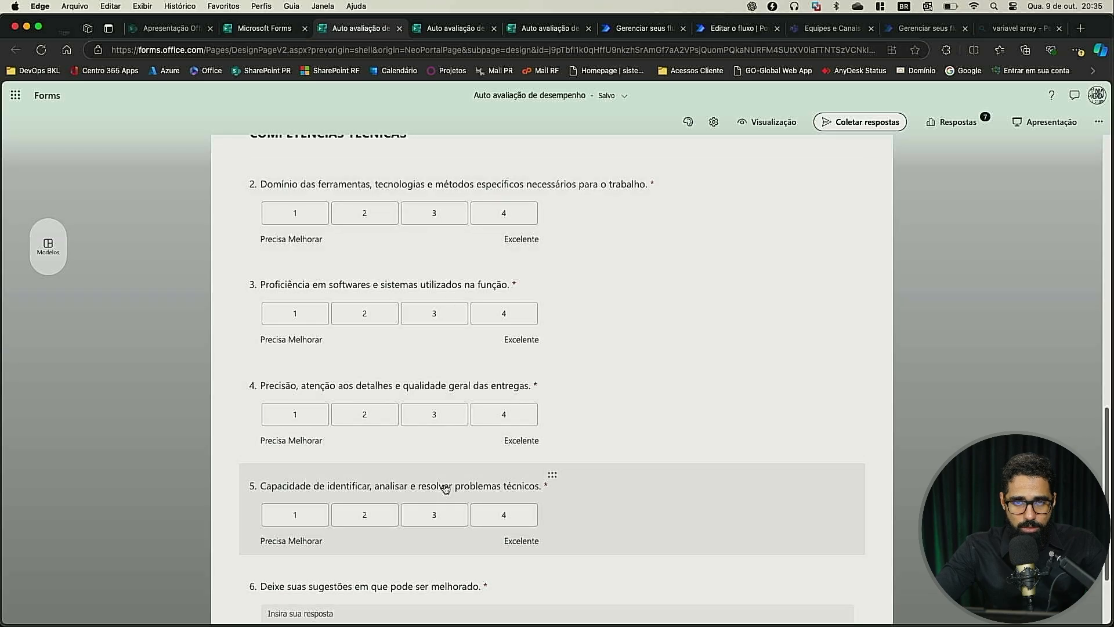
scroll(446, 488, "down", 2)
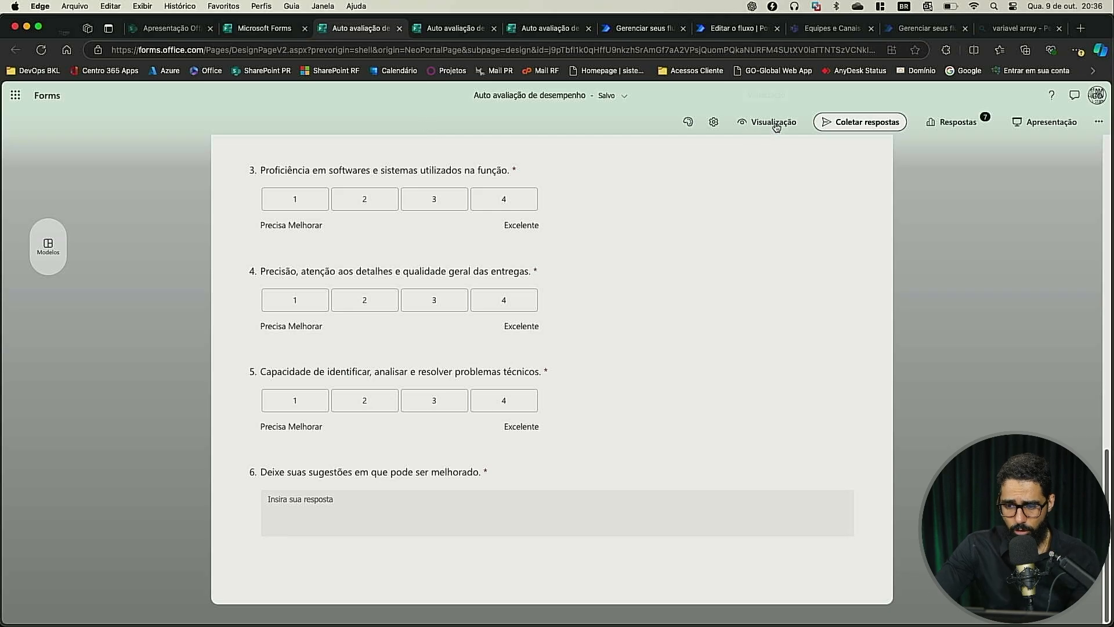
Step: Copy the response link of the "Auto avaliação de desempenho" form from its options for collecting responses
left_click(859, 121)
left_click(780, 187)
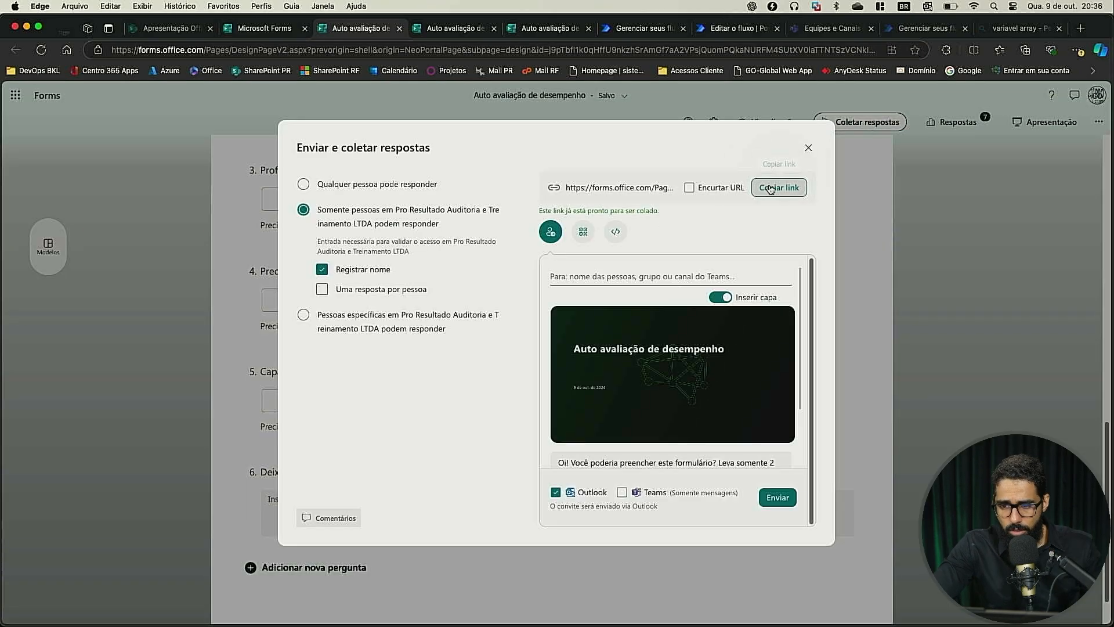
key("super+shift+n")
type("https://forms.office.com/Pages/ResponsePage.aspx?id=j9pTbfl1k0qHffU9nkzhSrAmGf7aA2VPsjQuomPQkaNURFM4SUtXV0laTTNTSzVCNkI3U1cxRk9GNyQlQCN0PWcu")
key("Return")
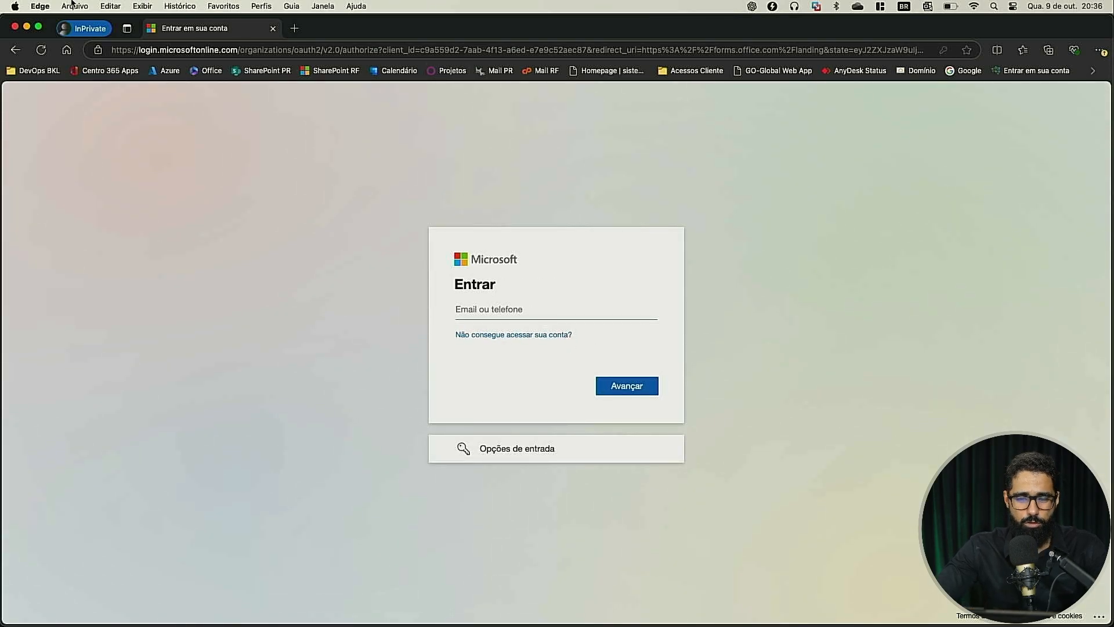
left_click(15, 27)
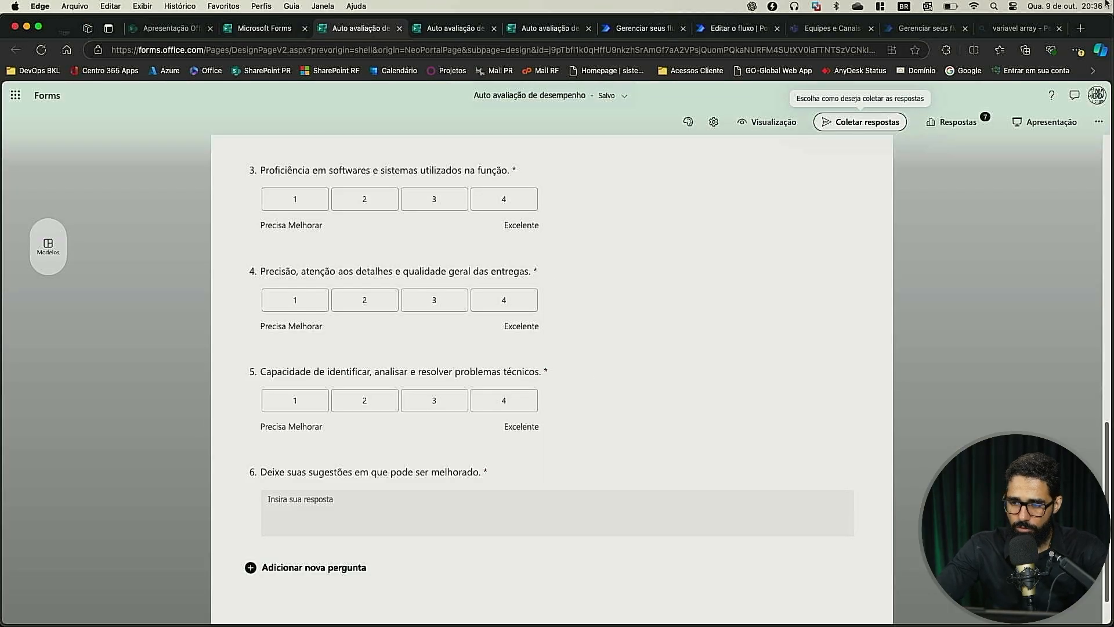
Step: Open the copied form link in a new browser tab and start a response
key("super+t")
key("super+v")
key("Return")
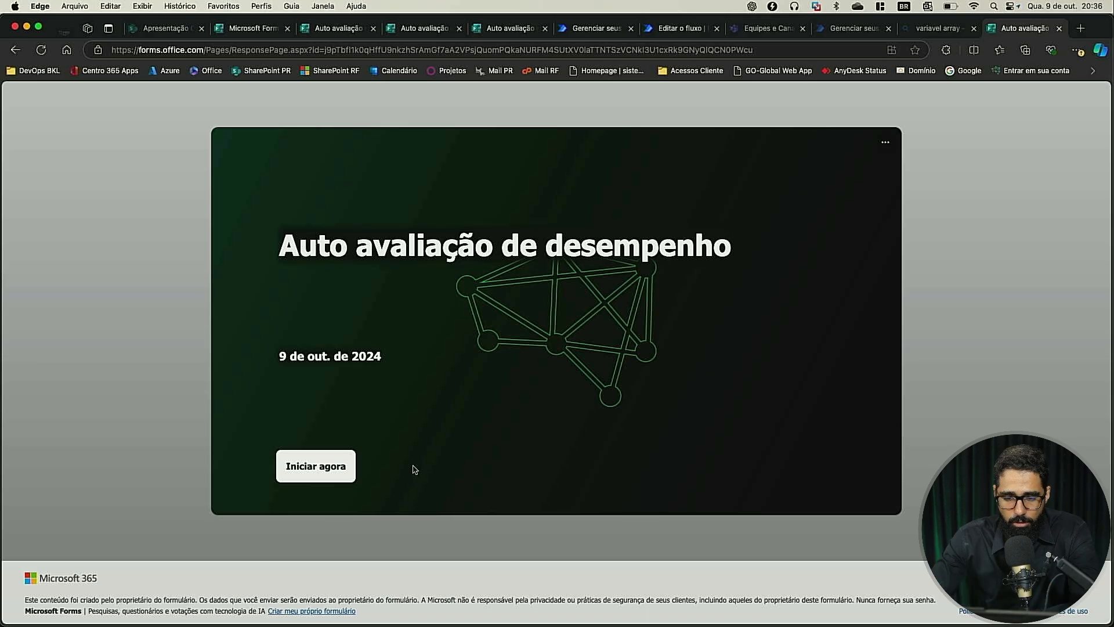
left_click(319, 464)
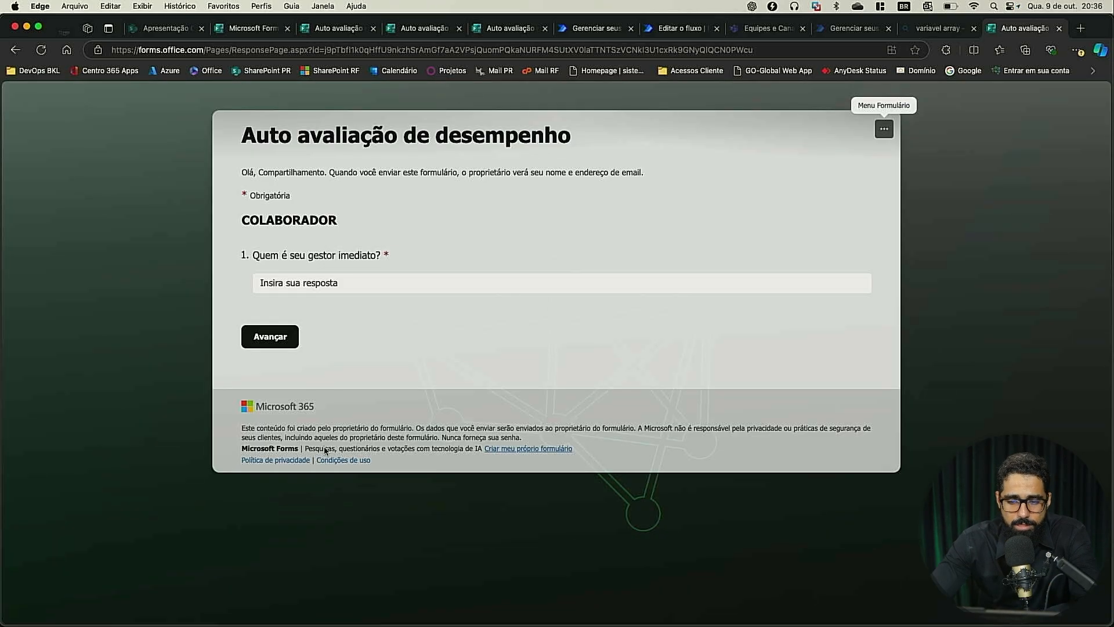
Step: Enter the immediate manager's name for question 1 and continue to review the COMPETÊNCIAS TÉCNICAS questions
left_click(402, 289)
type("Ca")
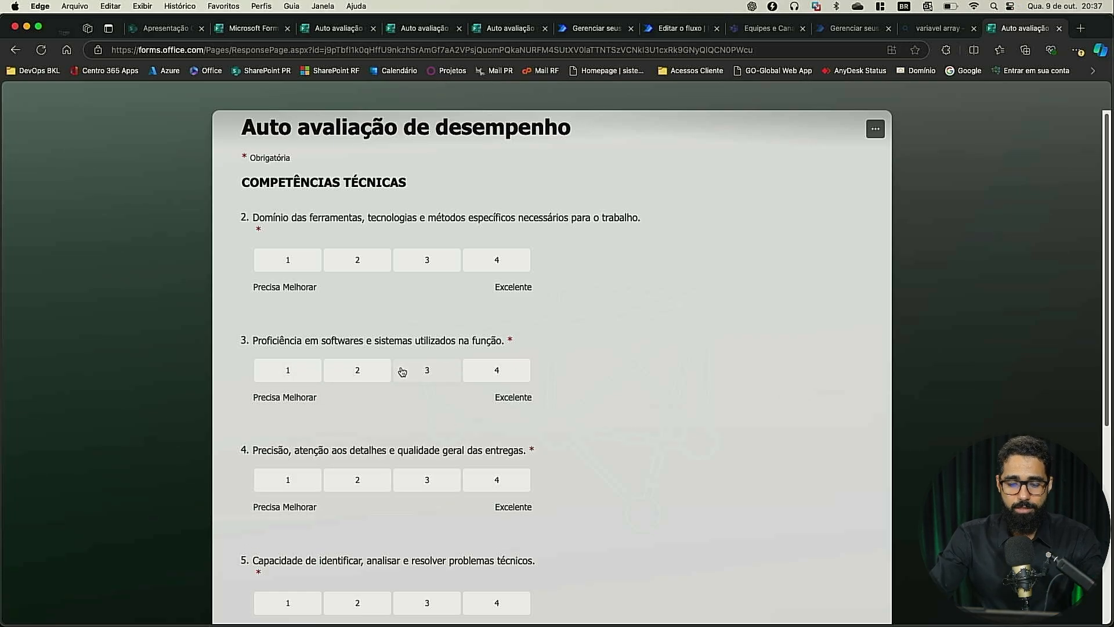
scroll(452, 588, "down", 2)
scroll(452, 588, "down", 4)
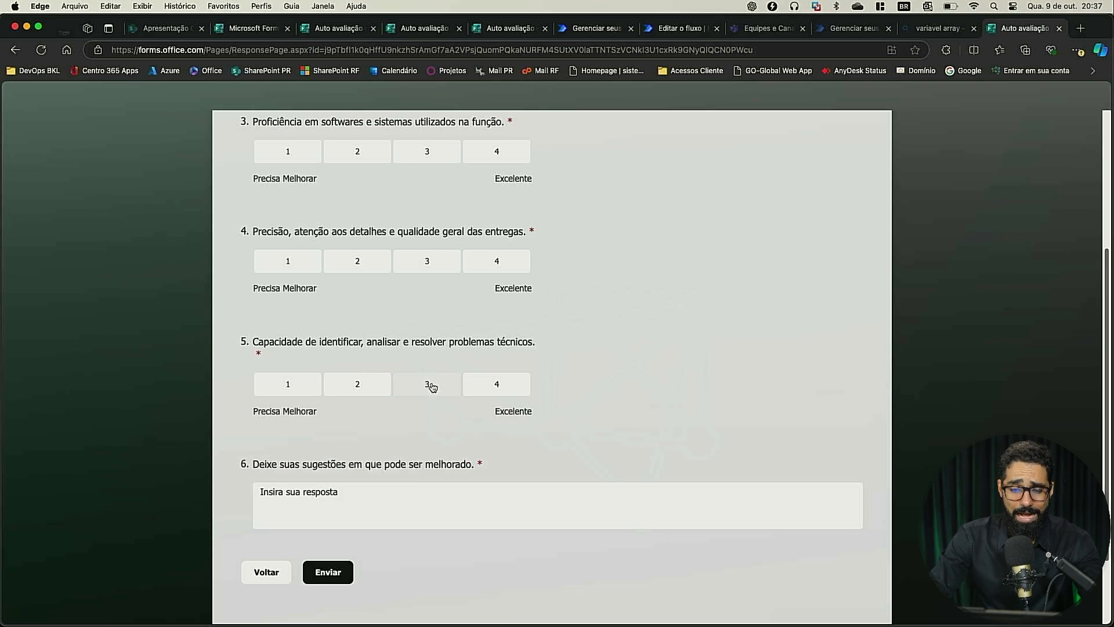
scroll(306, 239, "up", 6)
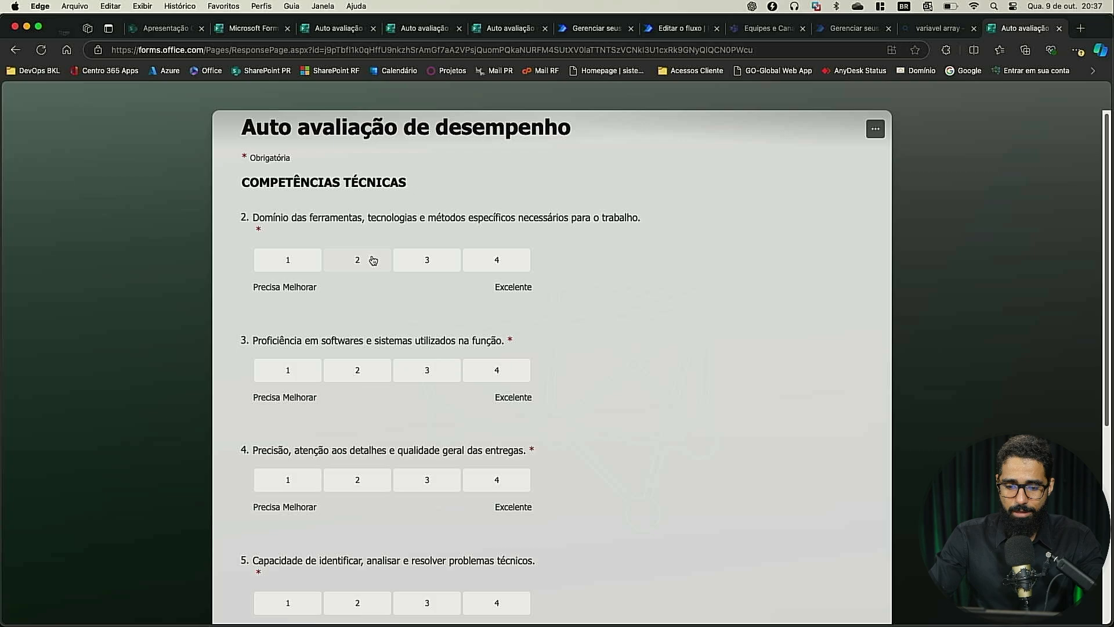
Step: Rate question 2 as 3, question 3 as 2, question 4 as 4 and question 5 as 3
left_click(398, 263)
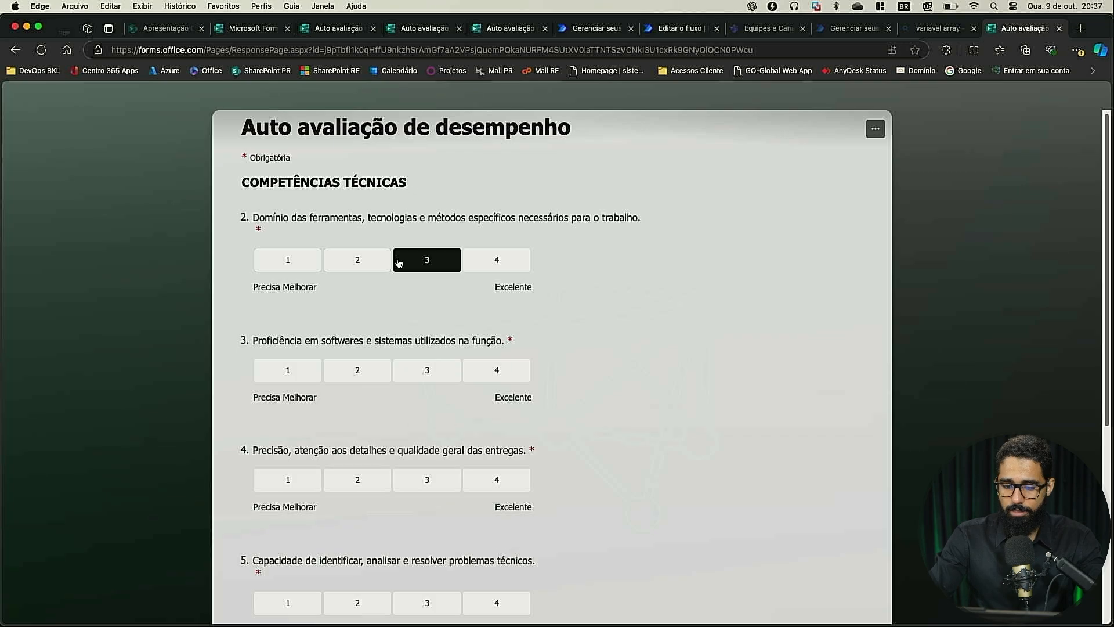
left_click(360, 378)
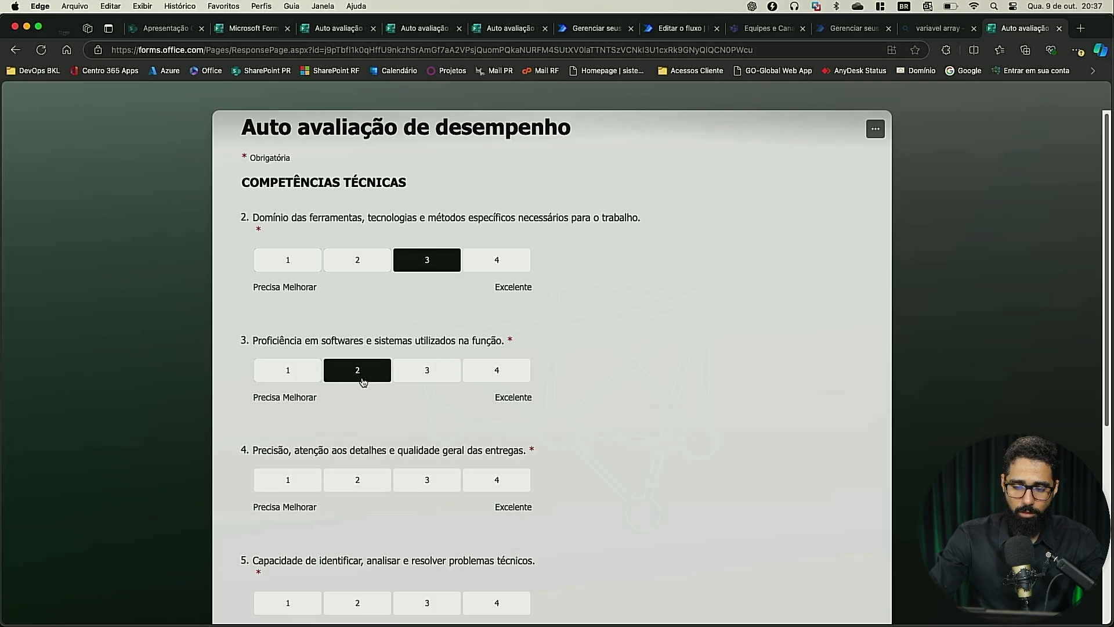
left_click(506, 488)
scroll(499, 486, "down", 3)
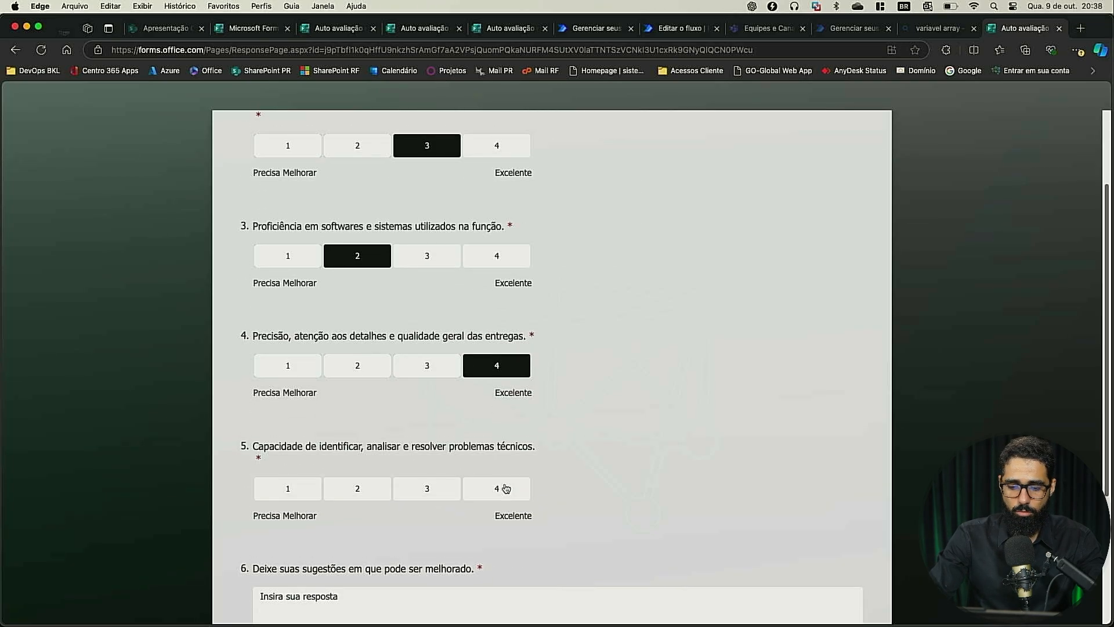
left_click(430, 490)
scroll(430, 490, "down", 2)
Step: Answer question 6 with "Este colaborar não respeita os demais, vive apresentando feedback agressivos (beirando o assedio moral), tratando ops demais colaboradores de forma desrespeitosa rotineiramente."
left_click(440, 486)
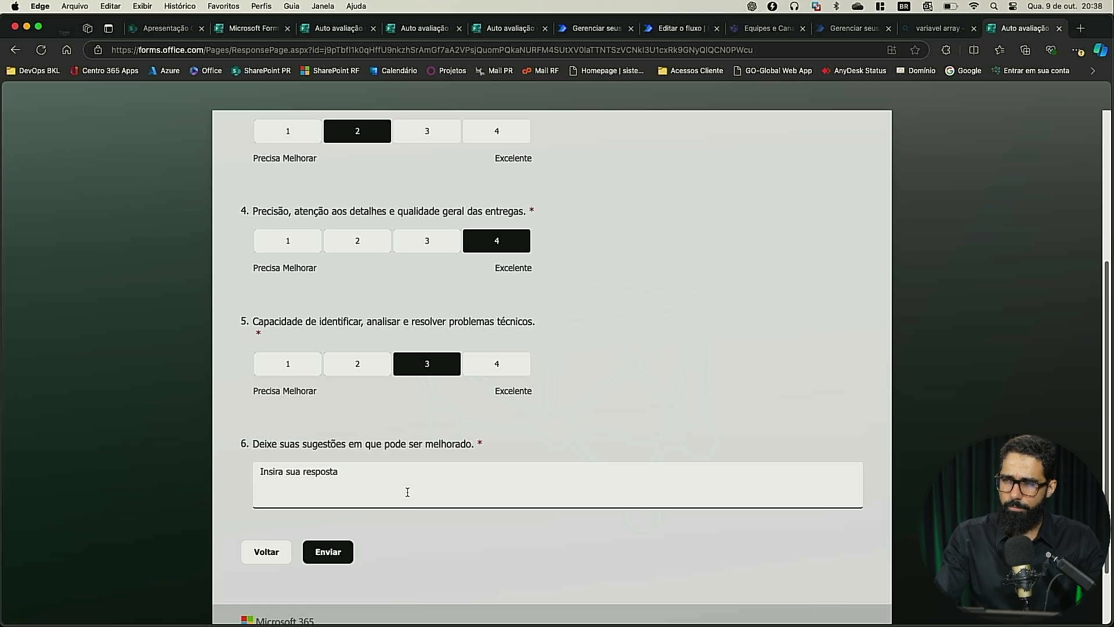
type("Este colaborar não r")
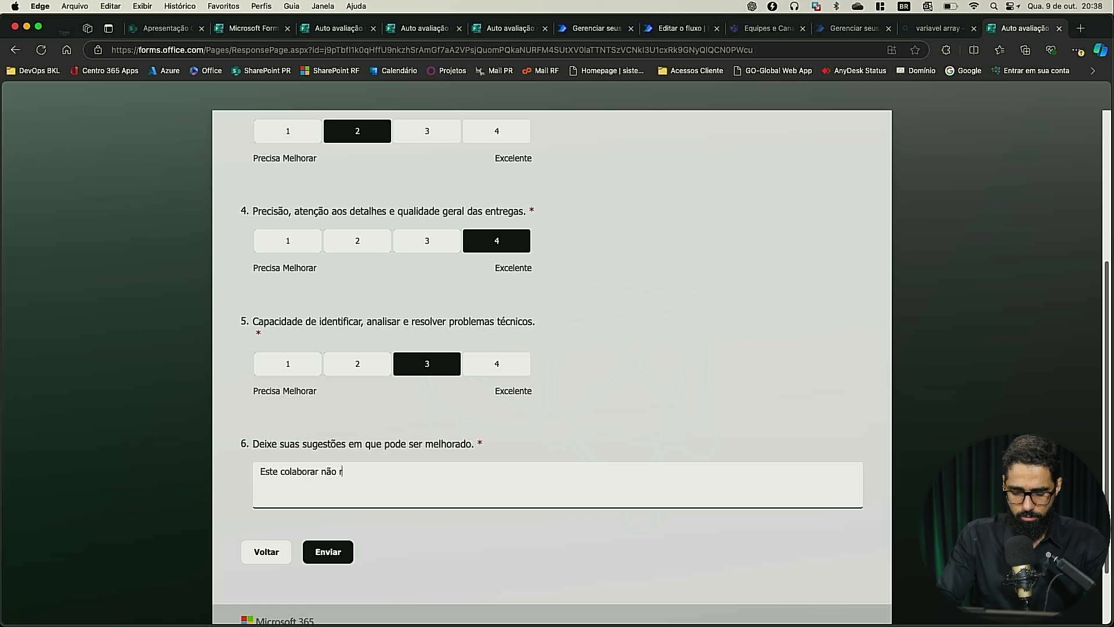
type("espeita os demais, vive apres")
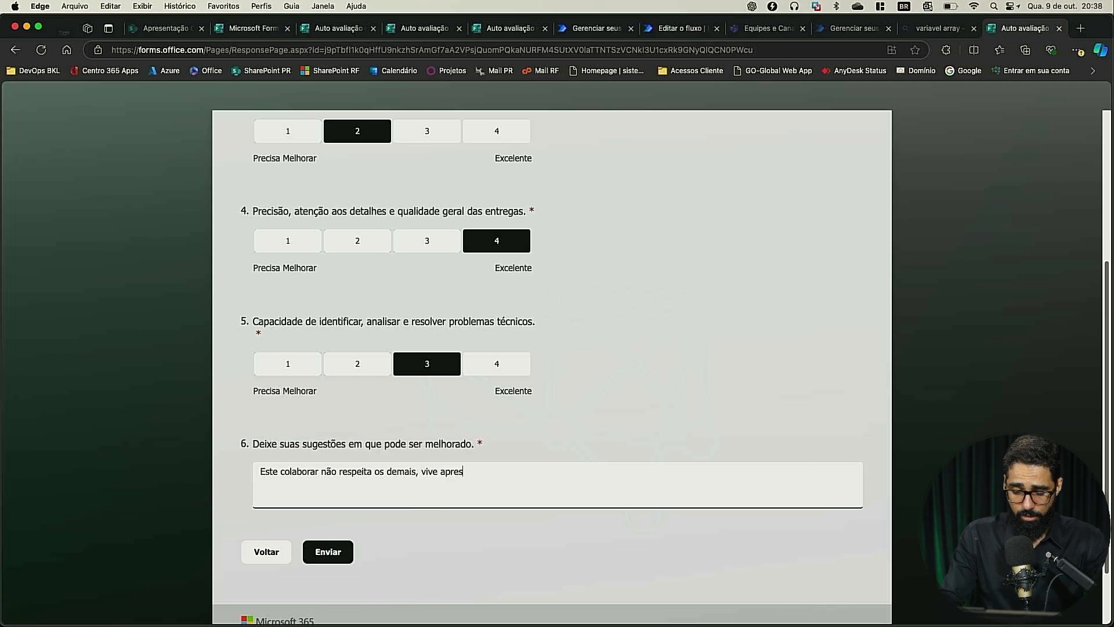
type("entando feedback n")
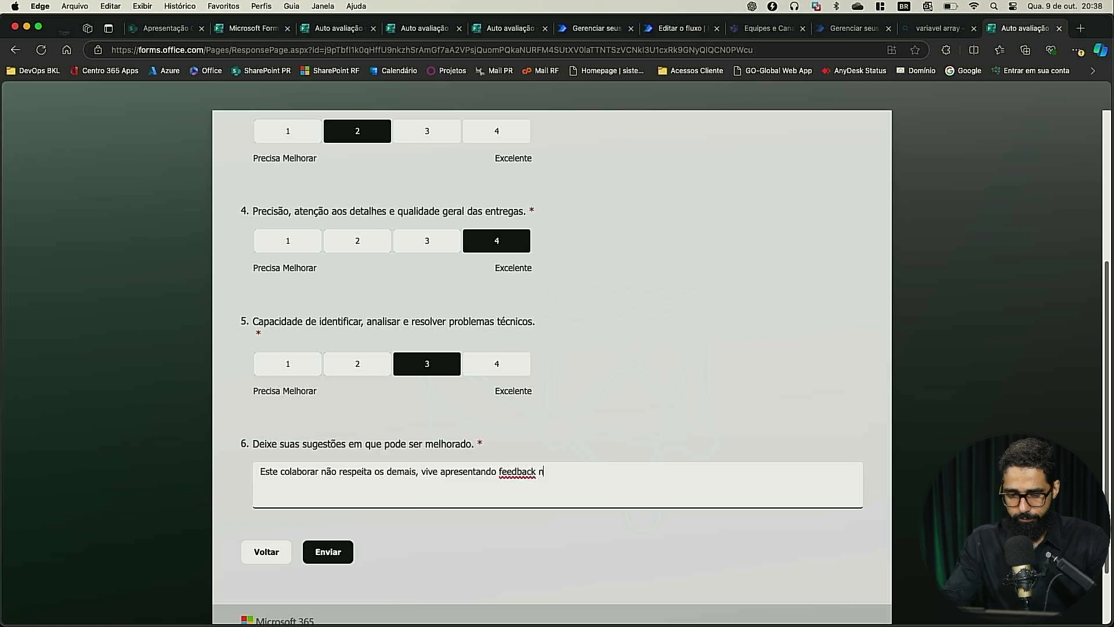
type("gressivos")
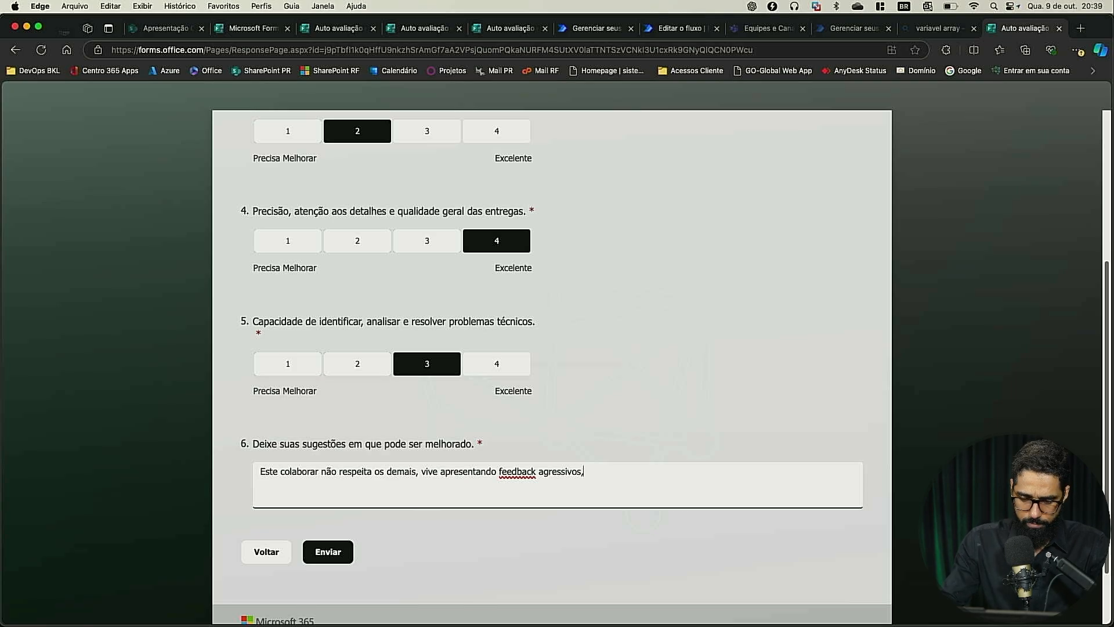
type(" (beirando o assedio moral)(")
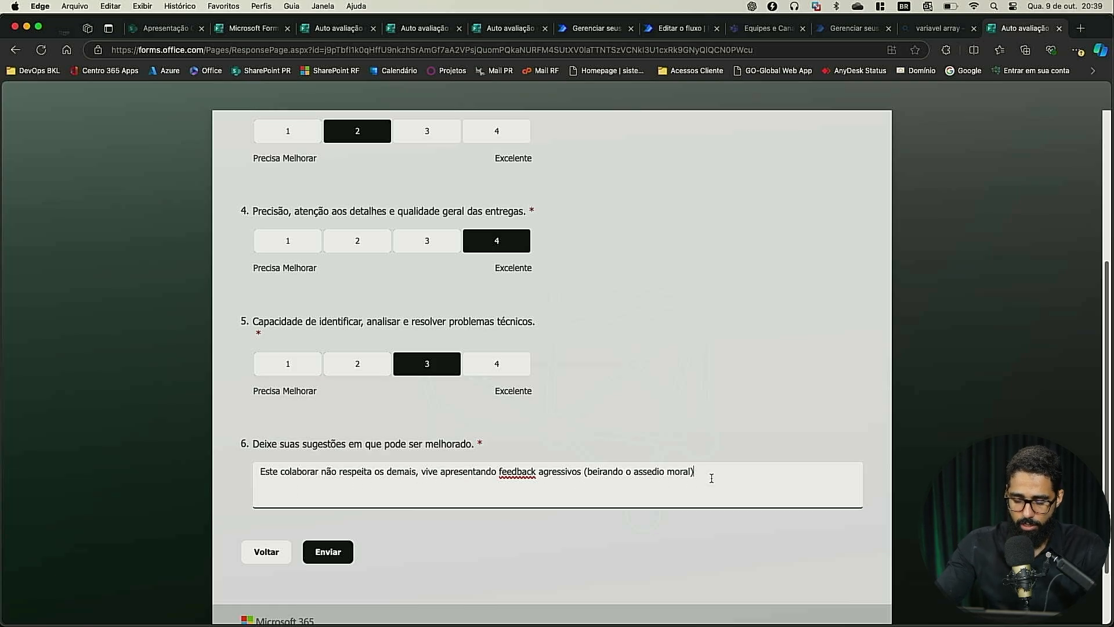
type(", tratando ops demais cola")
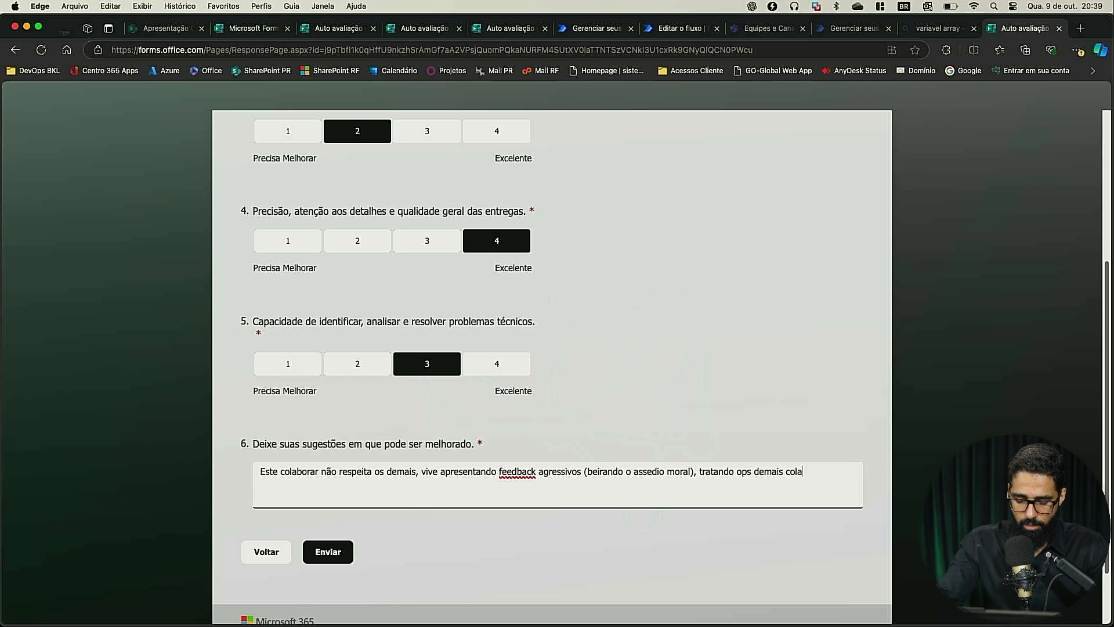
type("boradores de forma desrespeitosa r")
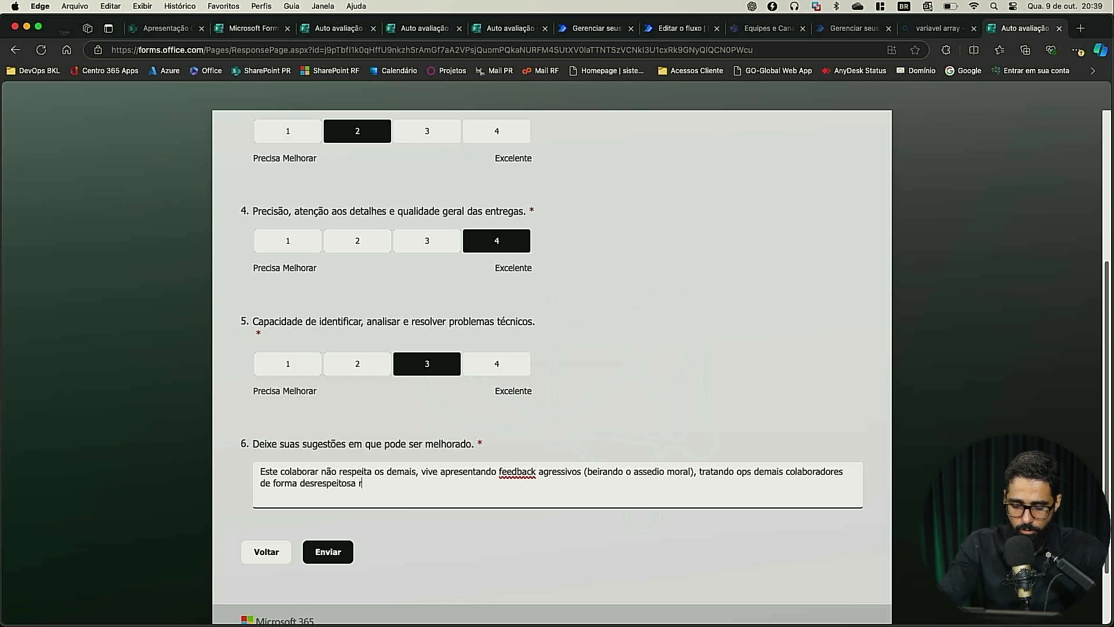
type("otineiramente.")
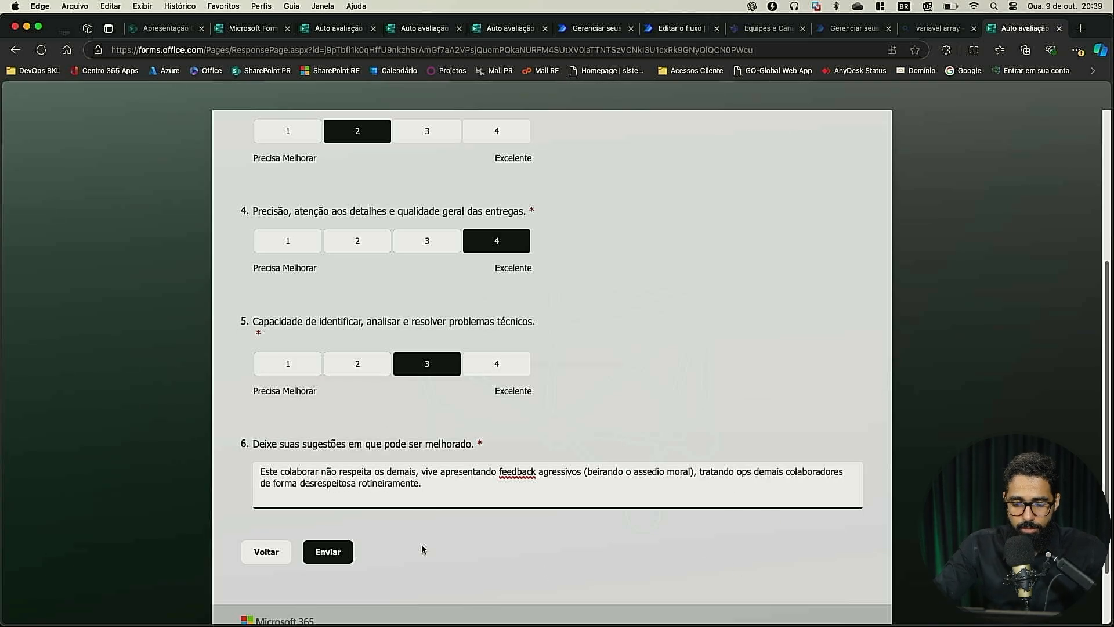
Step: Change the rating for question 4 on precision and delivery quality to 1 and submit the response
scroll(427, 498, "up", 4)
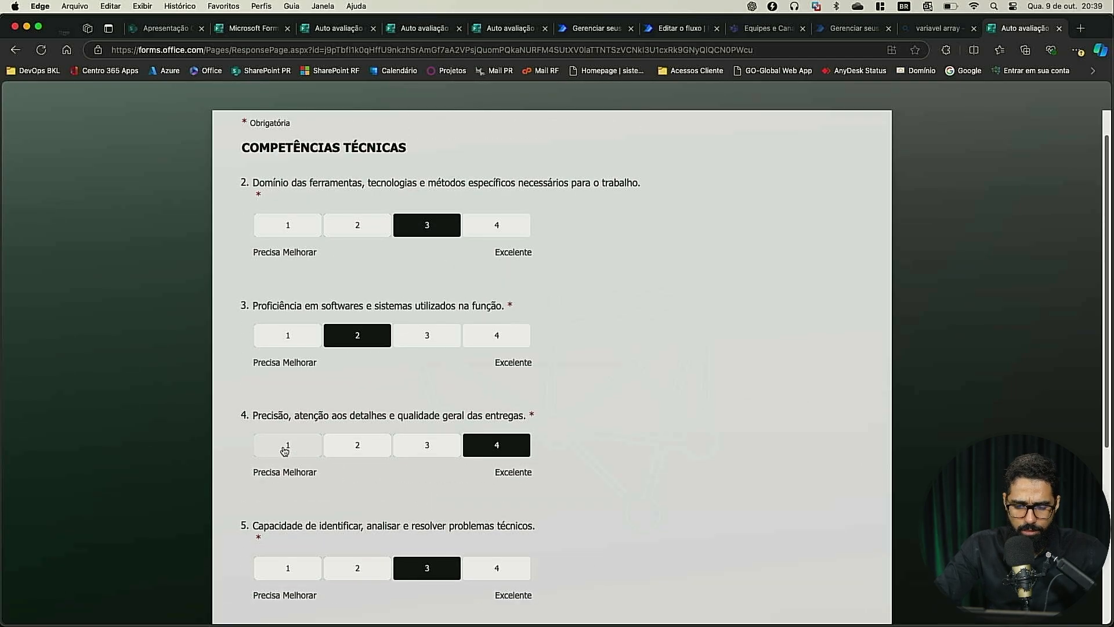
left_click(284, 448)
scroll(301, 348, "down", 5)
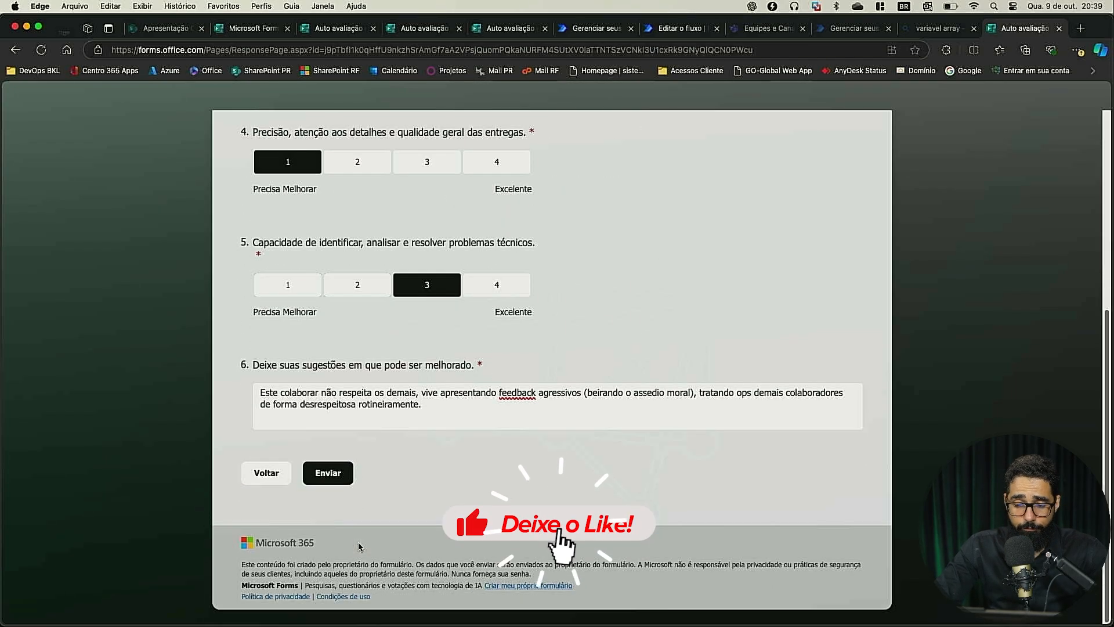
left_click(325, 472)
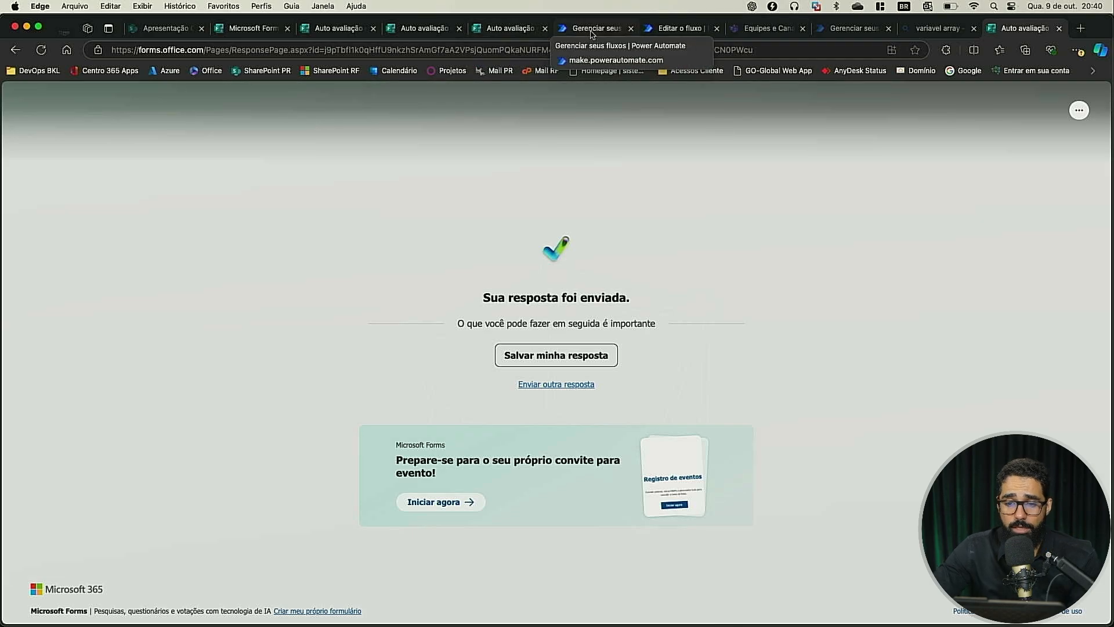
Step: Switch to the Power Automate details page of the flow "Salvar respostas do formulário no list (LIVE!!)" and reload it
left_click(572, 29)
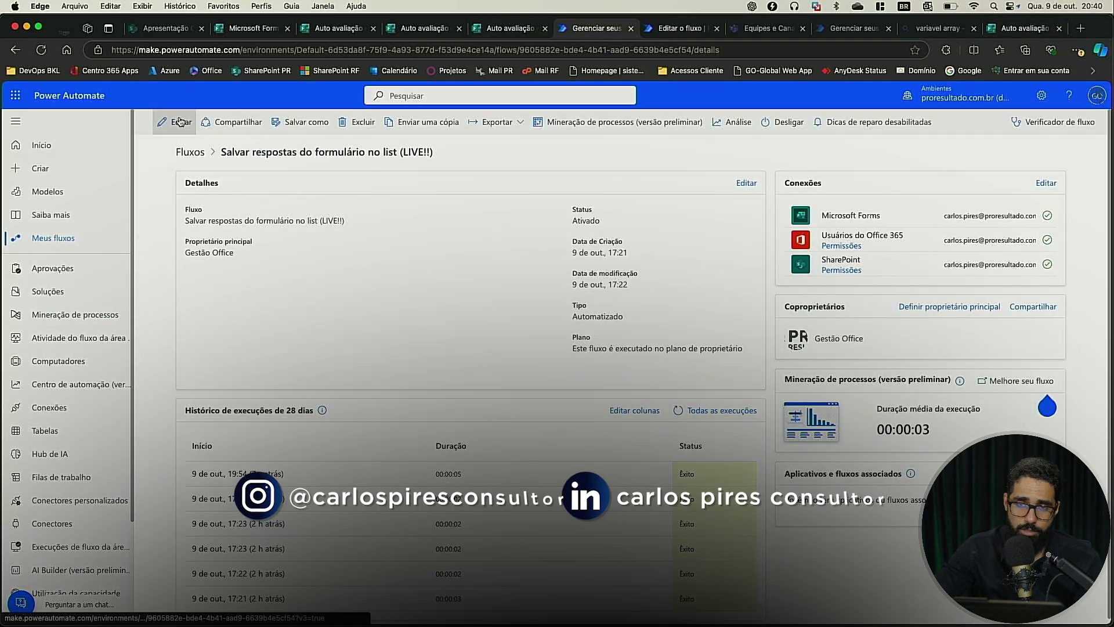
left_click(419, 45)
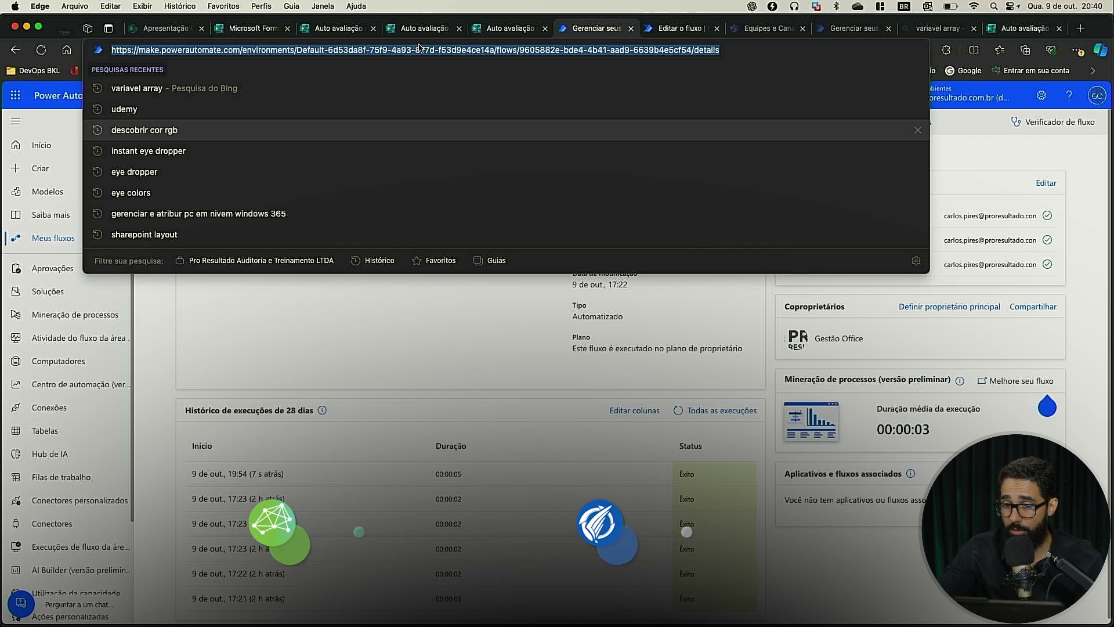
key("Return")
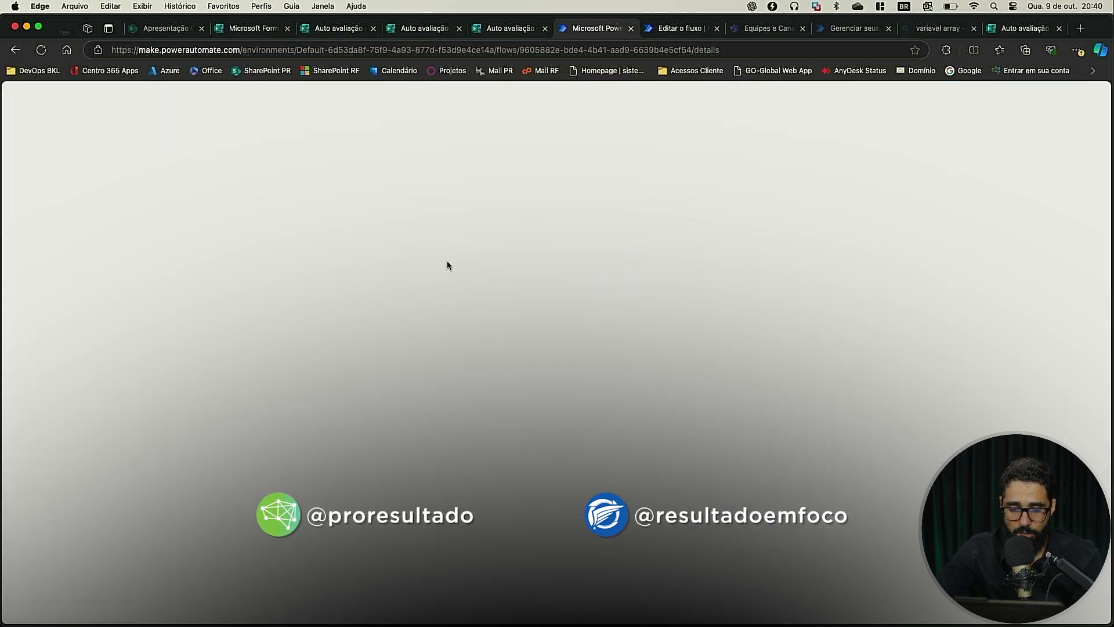